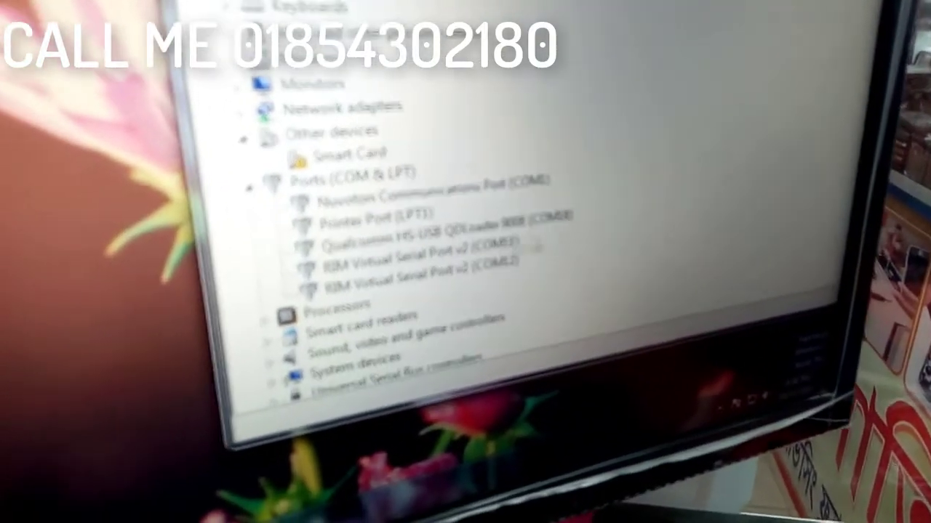
click(422, 270)
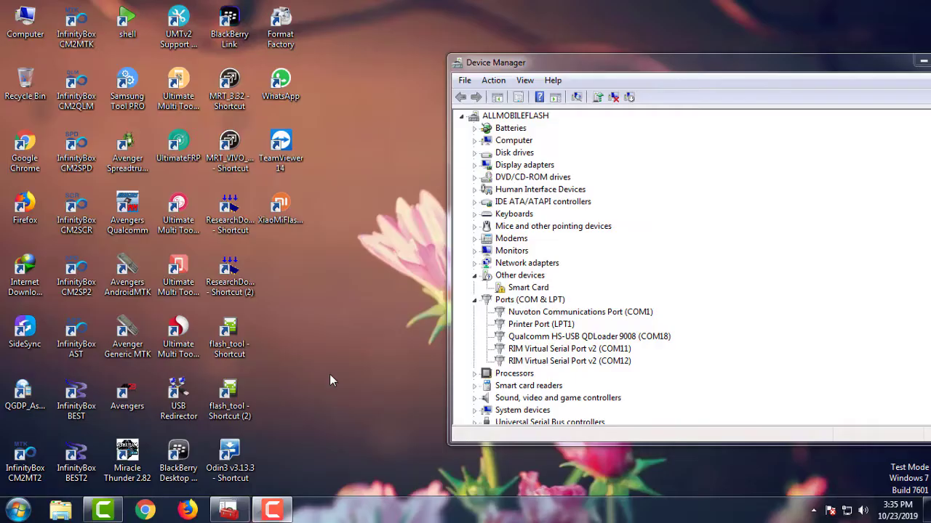
right_click(329, 373)
click(367, 223)
Move the Device Manager window aside, then launch Ultimate Multi Tool - QcFire and place its window next to it without overlap
click(611, 61)
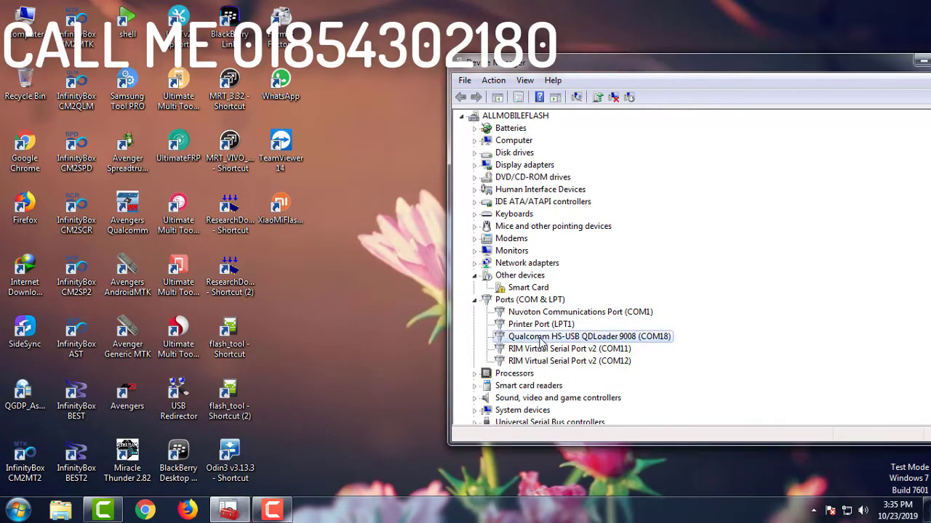
drag(589, 67, 773, 81)
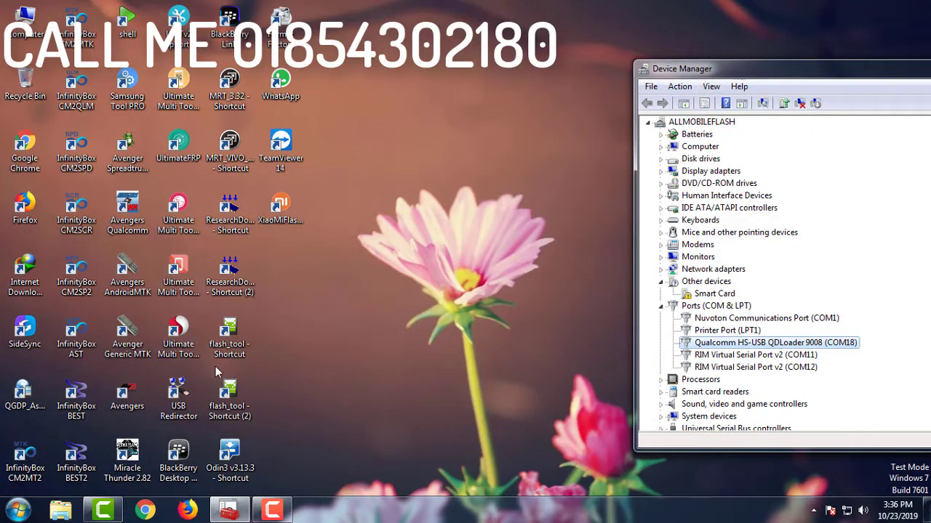
click(172, 347)
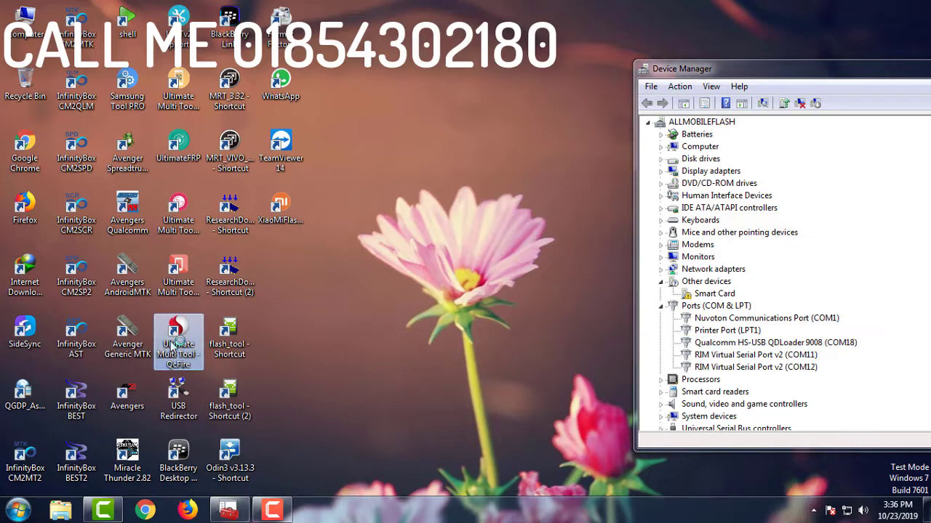
right_click(422, 119)
click(457, 157)
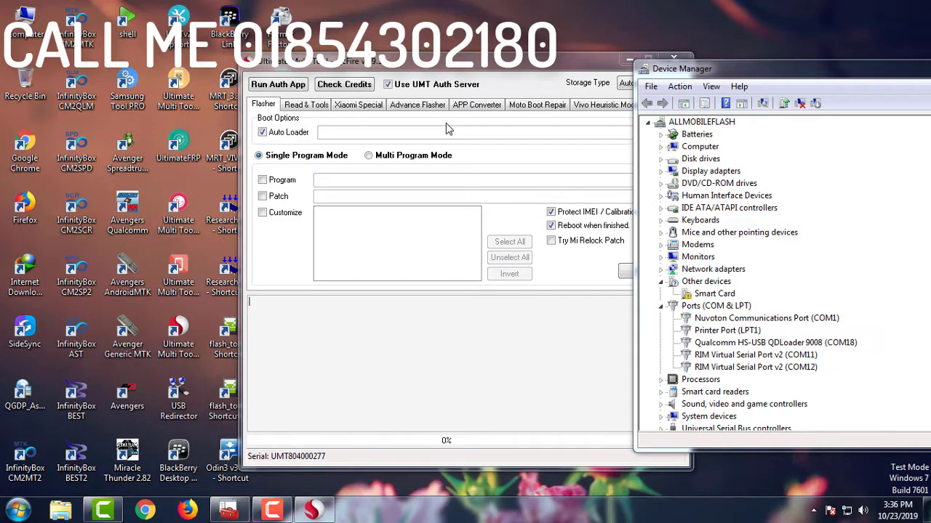
drag(389, 63, 330, 50)
Enable Program, load the program XML of the Xiaomi_Redmi_Note_5_V10.3.2.0 firmware from Downloads\Compressed, and start flashing the phone
click(231, 172)
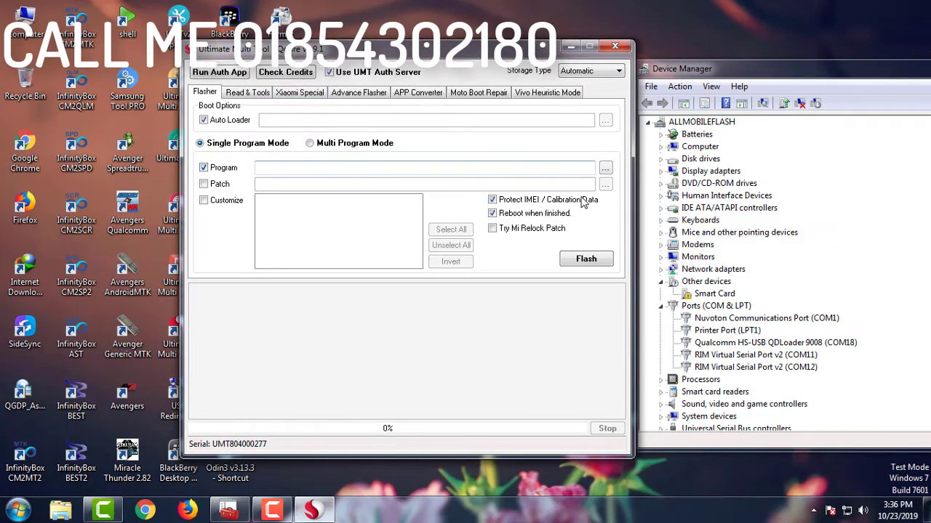
click(605, 168)
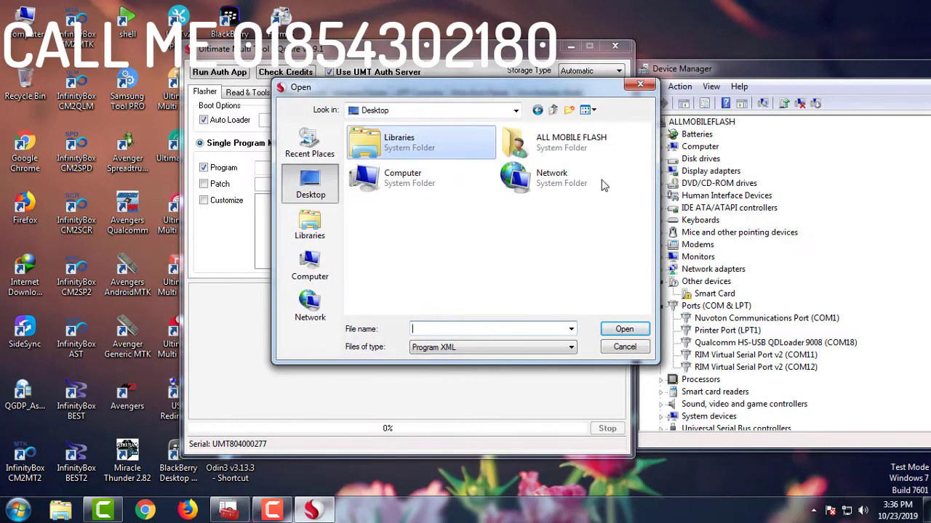
double_click(513, 144)
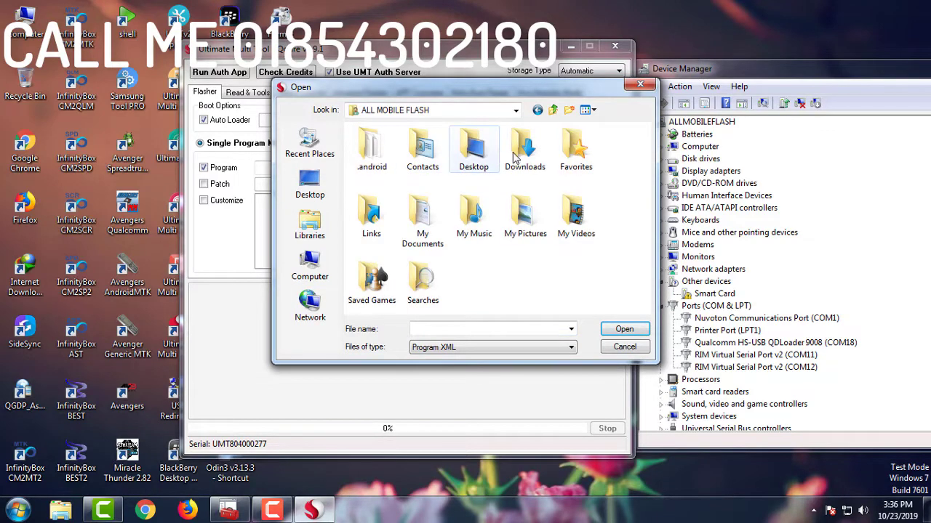
double_click(513, 152)
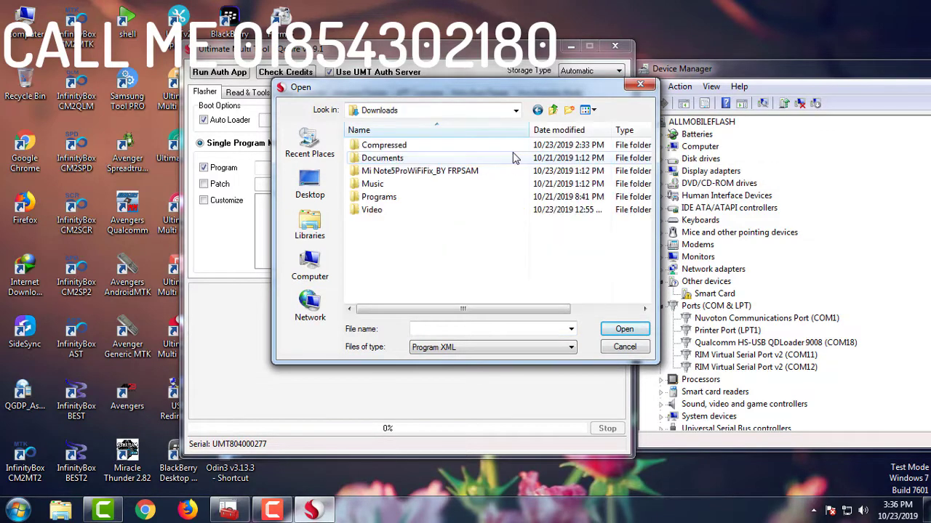
double_click(408, 145)
double_click(429, 151)
double_click(430, 151)
double_click(416, 153)
double_click(417, 149)
double_click(409, 149)
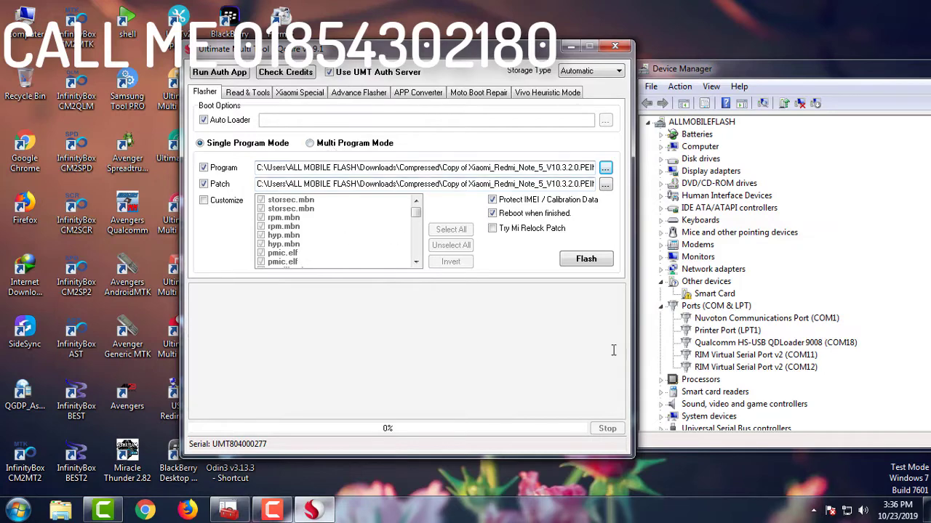
click(582, 262)
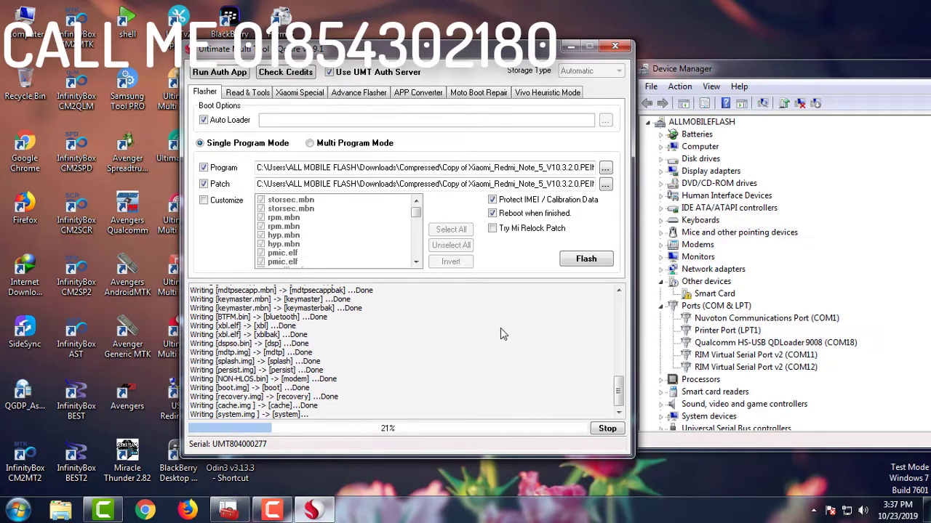
right_click(474, 3)
click(492, 46)
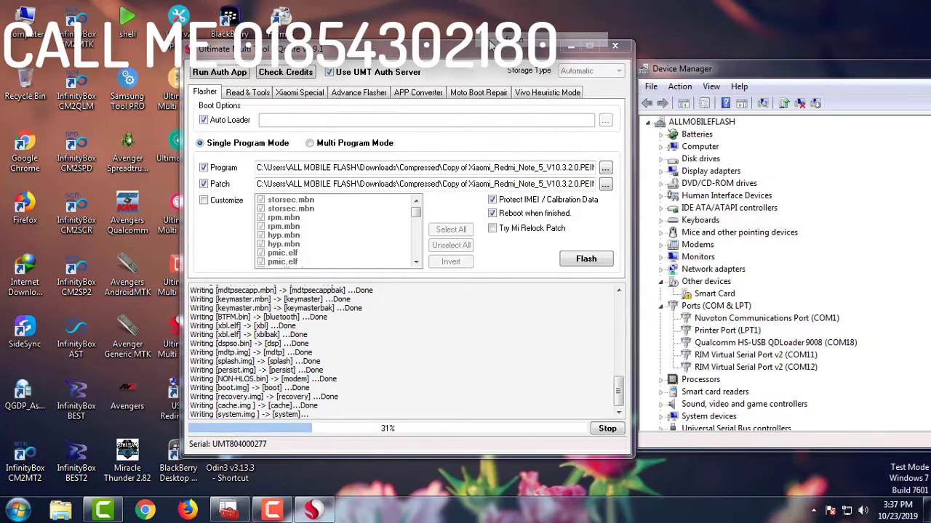
drag(491, 45, 474, 42)
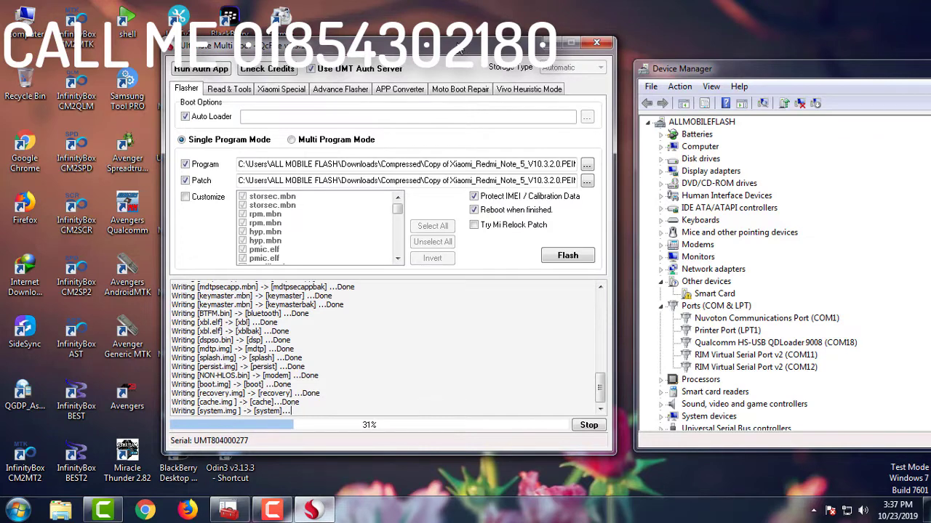
right_click(474, 4)
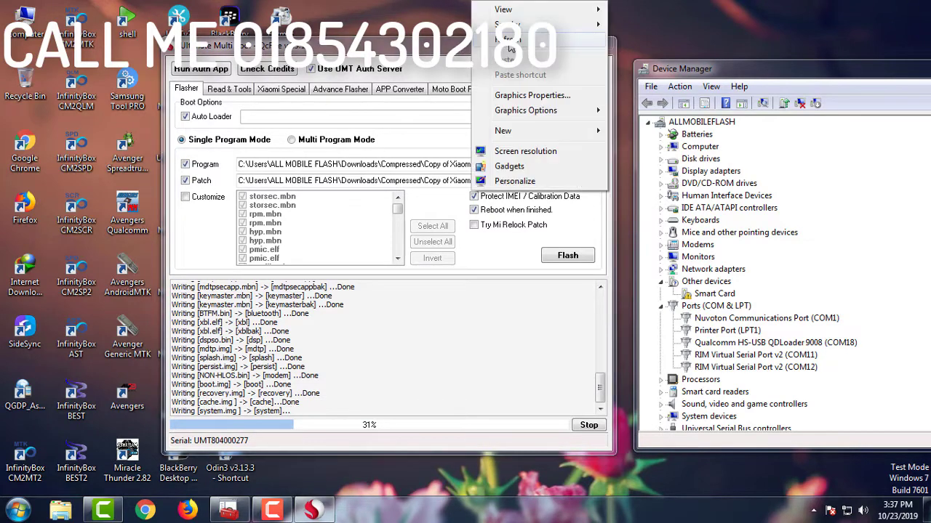
click(472, 45)
right_click(482, 1)
click(513, 41)
right_click(482, 1)
click(517, 41)
right_click(493, 10)
click(522, 52)
drag(522, 52, 513, 51)
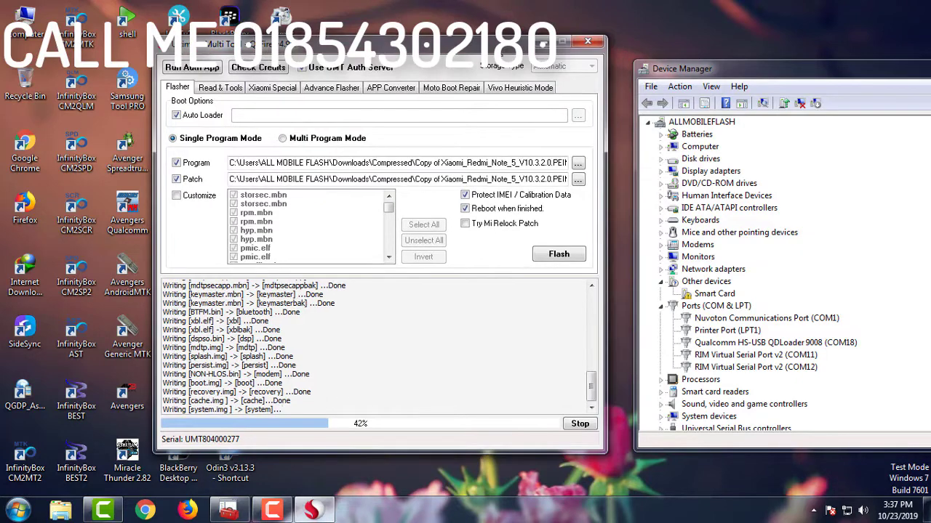